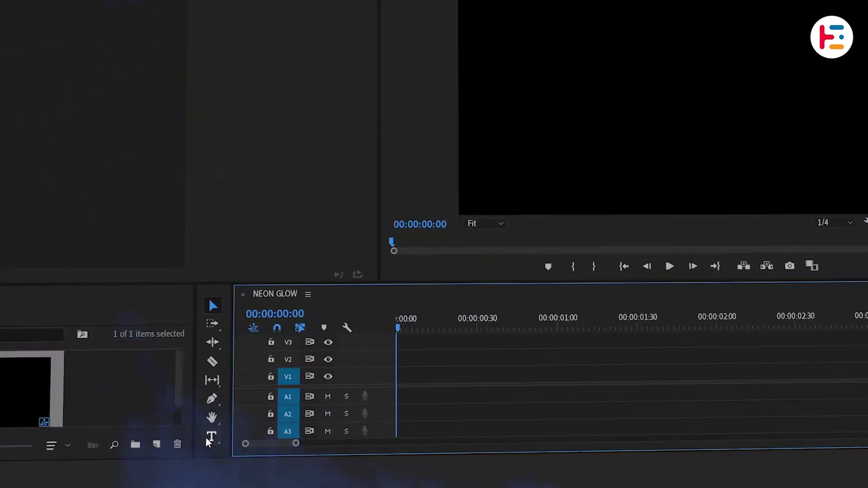
Add a two-line title reading NEON TEXT in the program frame
{"action": "left_click", "coordinate": [192, 429]}
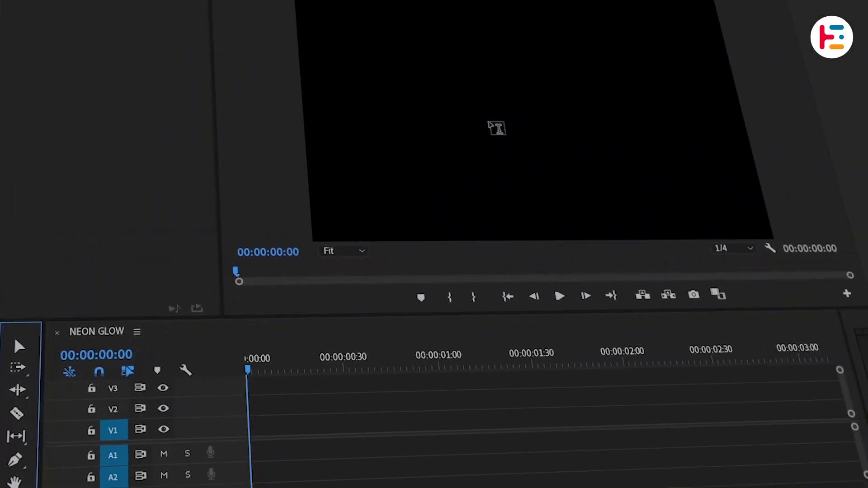
{"action": "left_click", "coordinate": [404, 122]}
{"action": "type", "text": "NEON"}
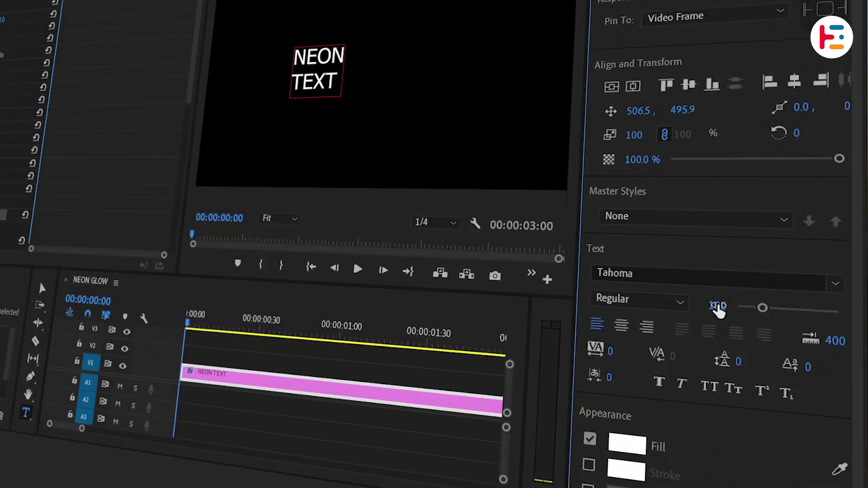
Format the title in Poppins Thin at size 200 with 100 tracking, and centre it
{"action": "left_click", "coordinate": [667, 273]}
{"action": "type", "text": "POP"}
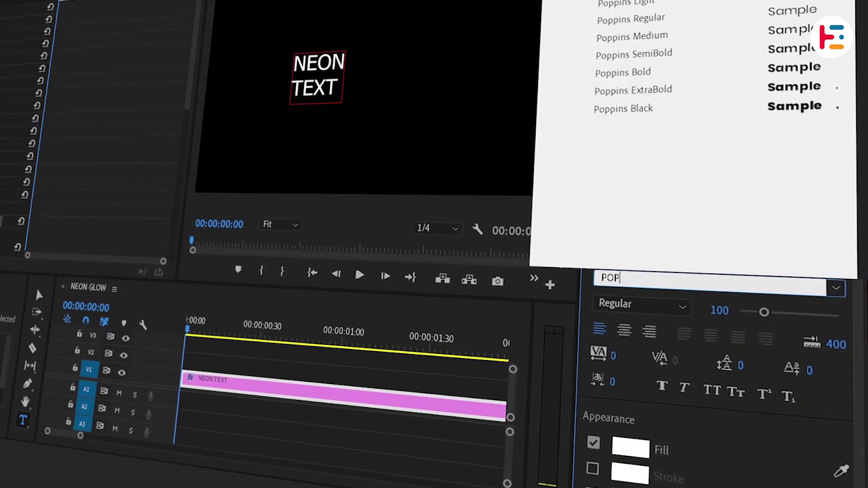
{"action": "left_click", "coordinate": [651, 3]}
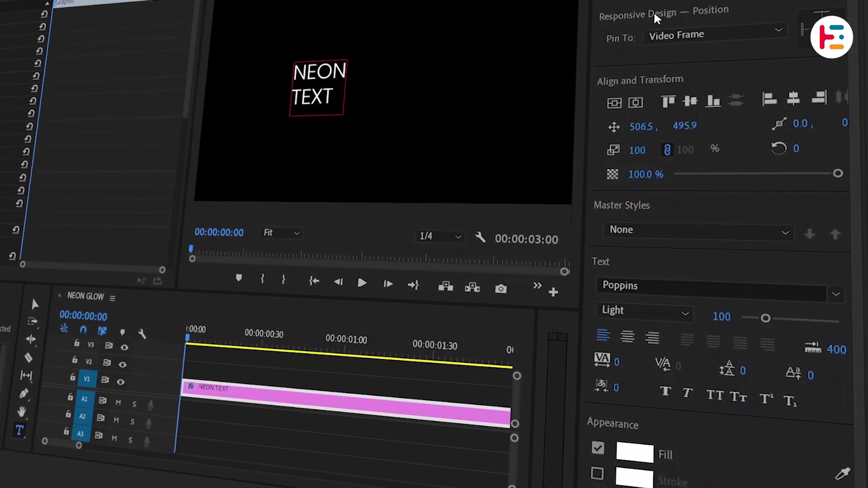
{"action": "left_click", "coordinate": [678, 313]}
{"action": "left_click", "coordinate": [670, 331]}
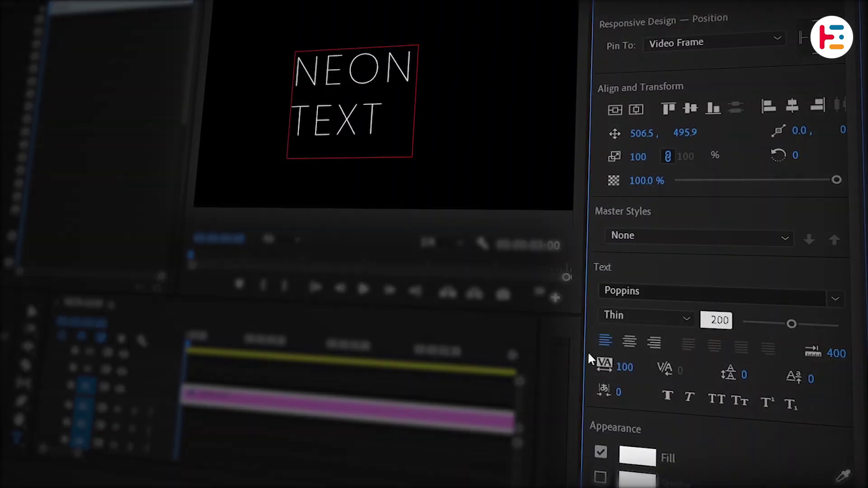
{"action": "left_click", "coordinate": [629, 342]}
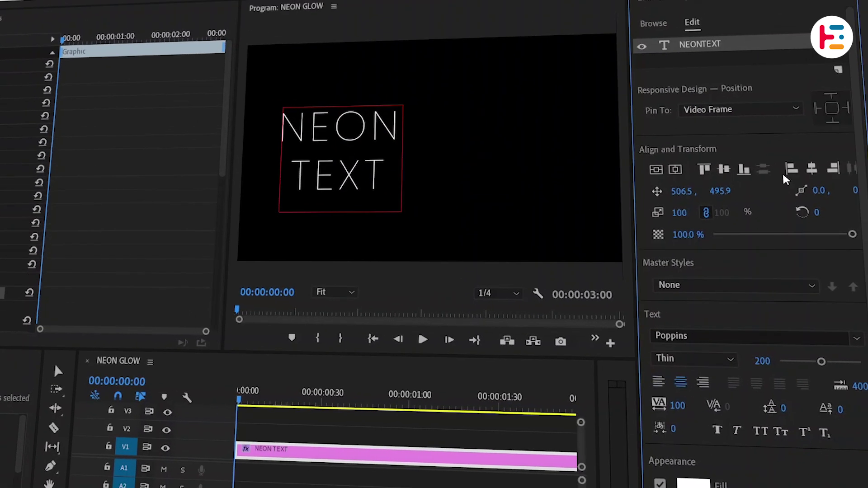
{"action": "left_click", "coordinate": [819, 169]}
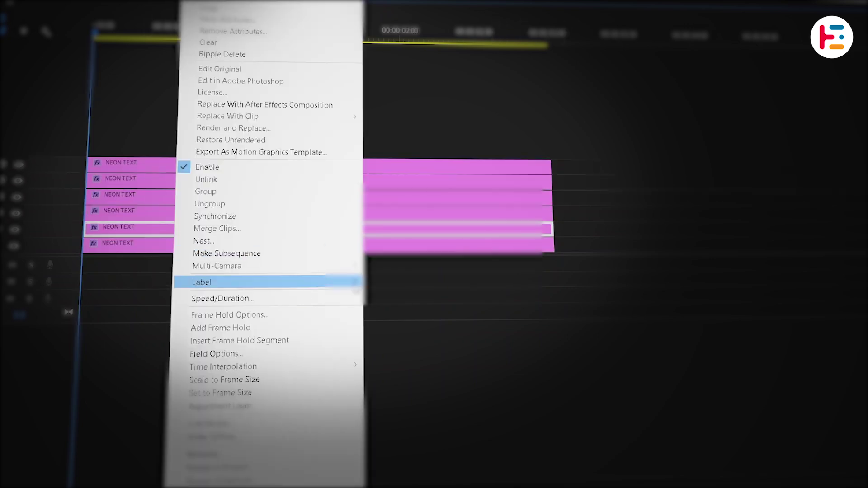
Set the text shadow's blur to 60 on the V2 layer and to 100 on the V3 layer
{"action": "mouse_move", "coordinate": [201, 282]}
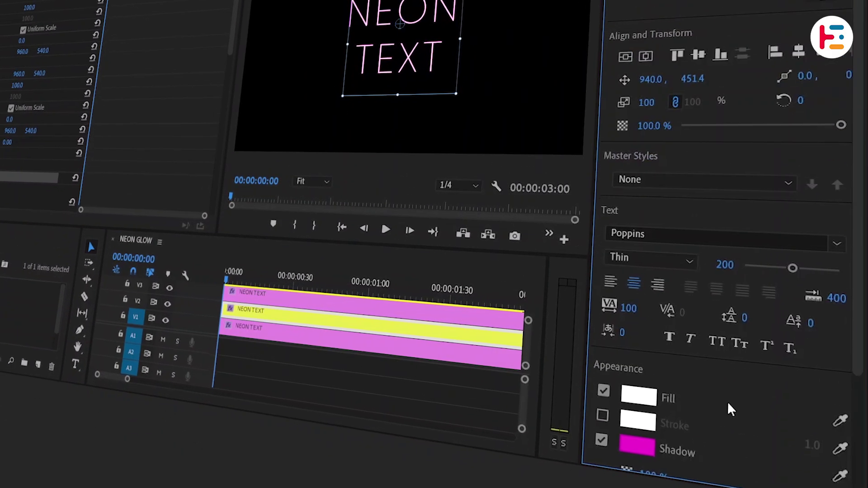
{"action": "left_click", "coordinate": [650, 430]}
{"action": "type", "text": "60"}
{"action": "key", "text": "Return"}
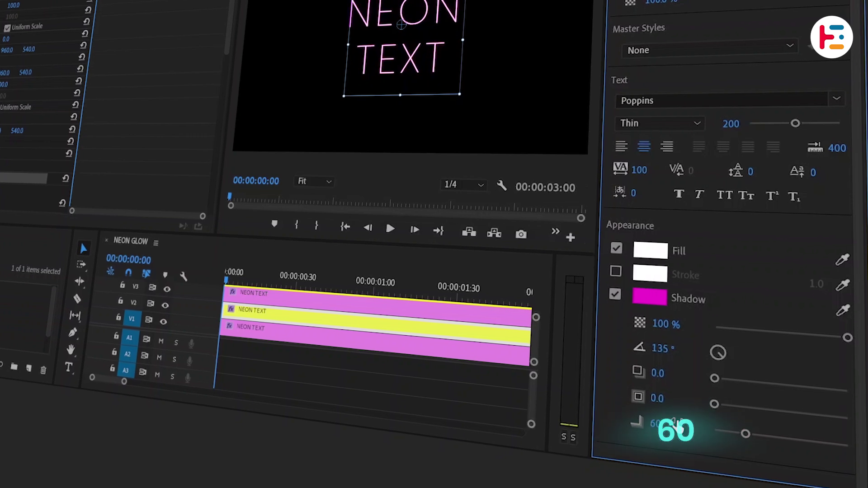
{"action": "left_click", "coordinate": [657, 422]}
{"action": "type", "text": "100"}
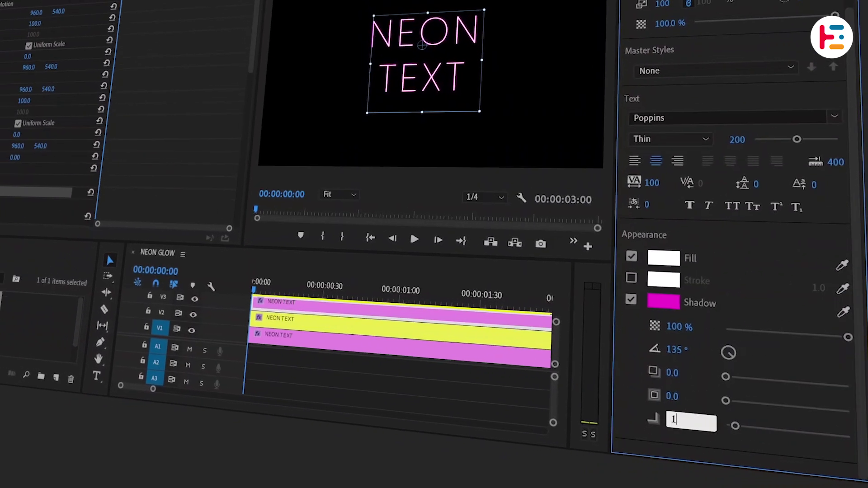
{"action": "key", "text": "Return"}
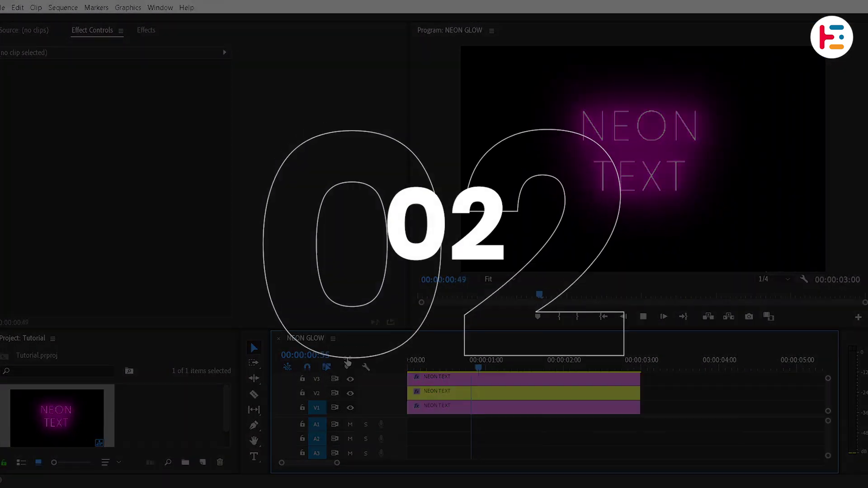
Duplicate the yellow V2 title clip onto V1 beyond the existing stack, and put the playhead on the copy at 00:00:03:28
{"action": "left_click_drag", "start_coordinate": [530, 351], "coordinate": [631, 350]}
{"action": "scroll", "coordinate": [598, 426], "scroll_direction": "down", "scroll_amount": 2}
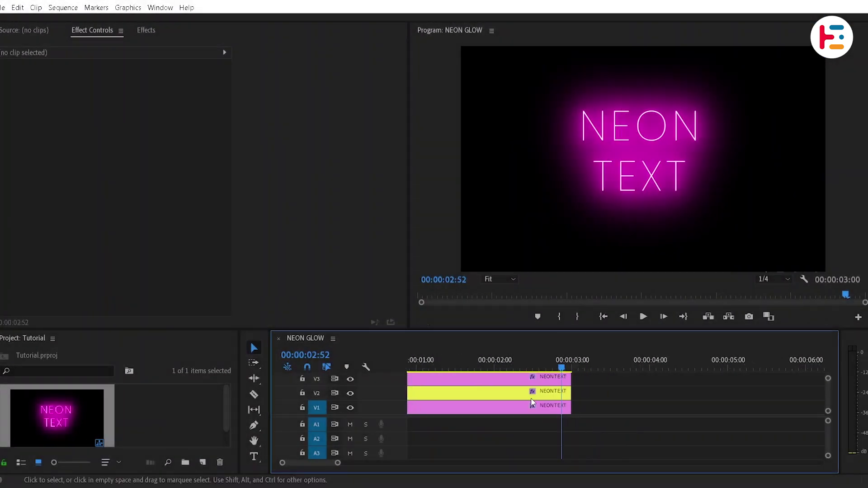
{"action": "left_click_drag", "start_coordinate": [491, 405], "coordinate": [744, 407]}
{"action": "scroll", "coordinate": [742, 407], "scroll_direction": "down", "scroll_amount": 5}
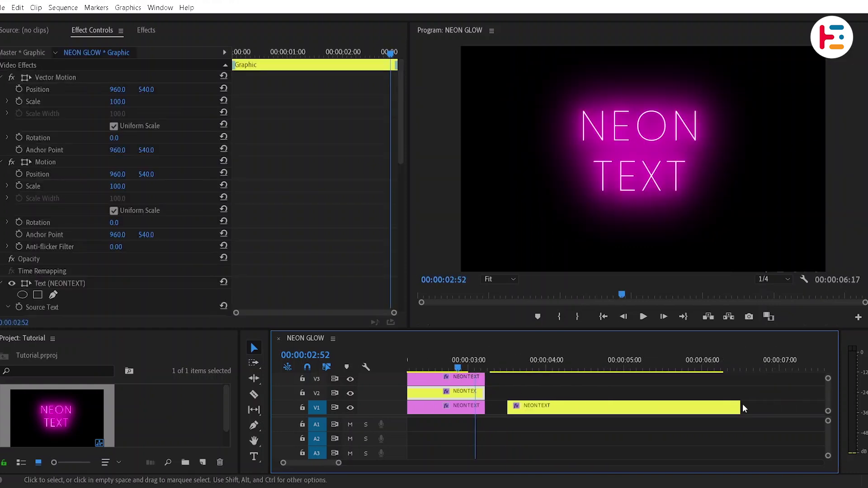
{"action": "left_click", "coordinate": [453, 362]}
{"action": "left_click", "coordinate": [483, 408]}
Find the Drop Shadow video effect and apply it to the duplicated title clip
{"action": "left_click", "coordinate": [320, 171]}
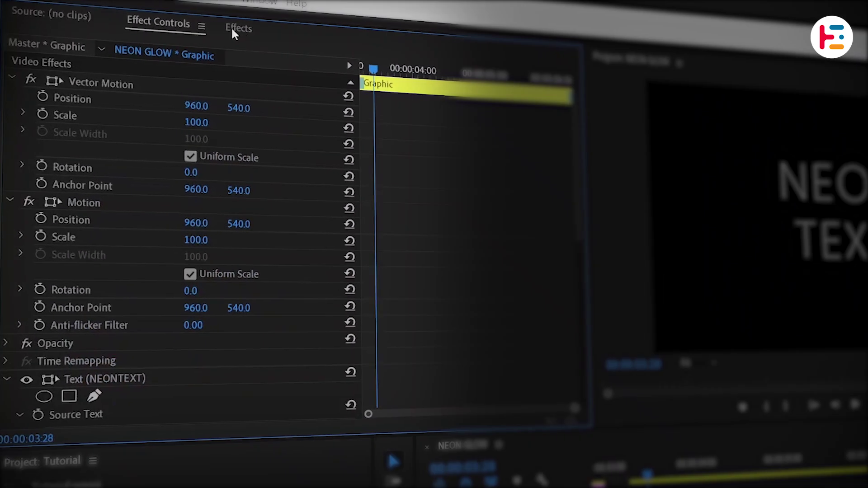
{"action": "left_click", "coordinate": [236, 34]}
{"action": "type", "text": "drop"}
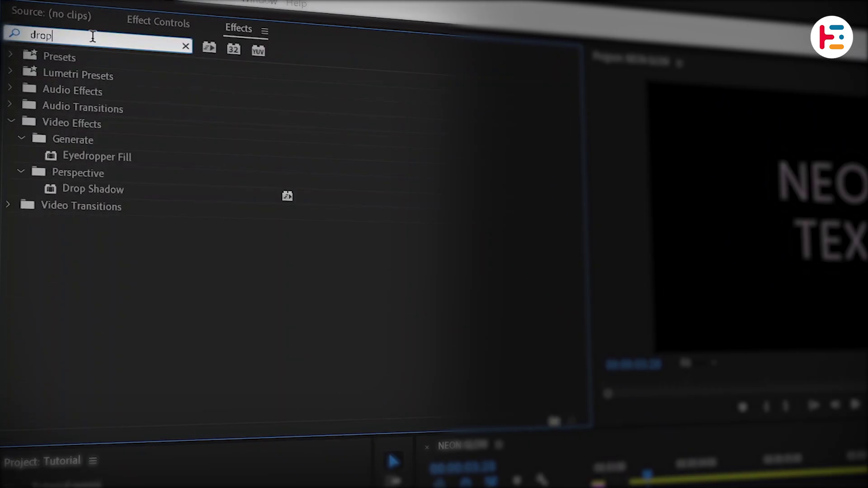
{"action": "left_click", "coordinate": [121, 192]}
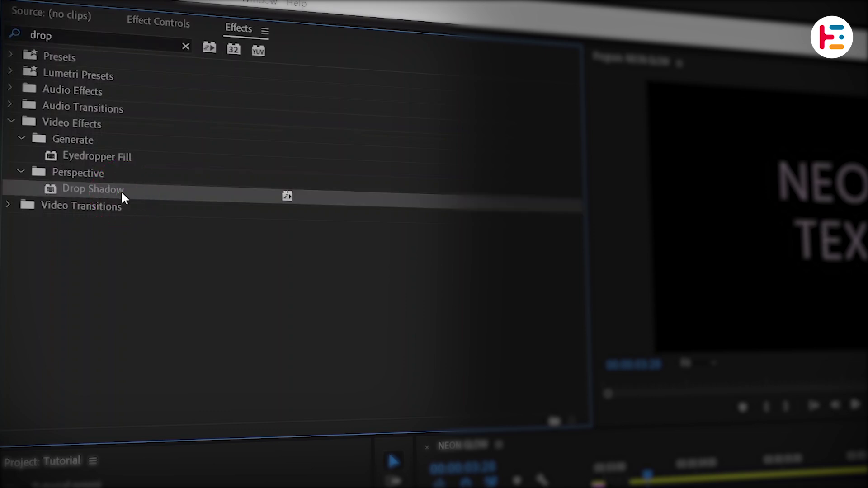
{"action": "left_click", "coordinate": [162, 18]}
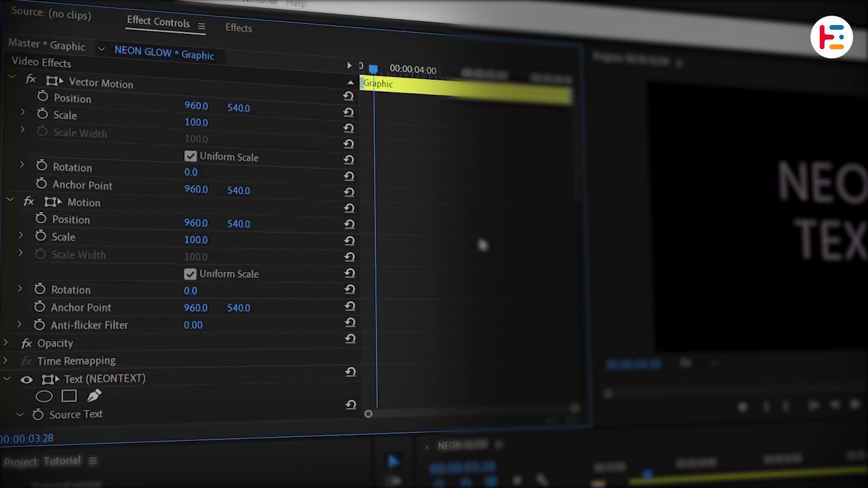
Sample the magenta of the title's built-in shadow as the Drop Shadow effect's colour
{"action": "scroll", "coordinate": [482, 245], "scroll_direction": "down", "scroll_amount": 12}
{"action": "scroll", "coordinate": [482, 256], "scroll_direction": "up", "scroll_amount": 2}
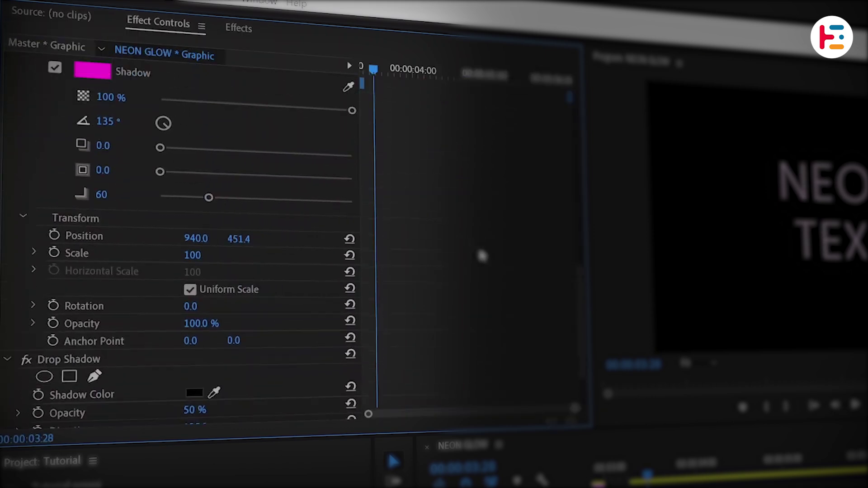
{"action": "scroll", "coordinate": [482, 255], "scroll_direction": "up", "scroll_amount": 1}
{"action": "scroll", "coordinate": [217, 407], "scroll_direction": "down", "scroll_amount": 2}
{"action": "left_click", "coordinate": [215, 376]}
{"action": "left_click", "coordinate": [119, 76]}
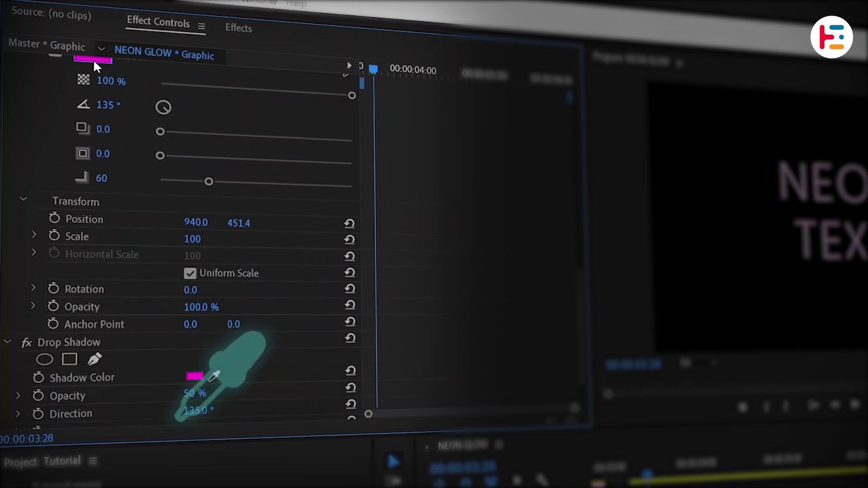
{"action": "scroll", "coordinate": [465, 304], "scroll_direction": "down", "scroll_amount": 3}
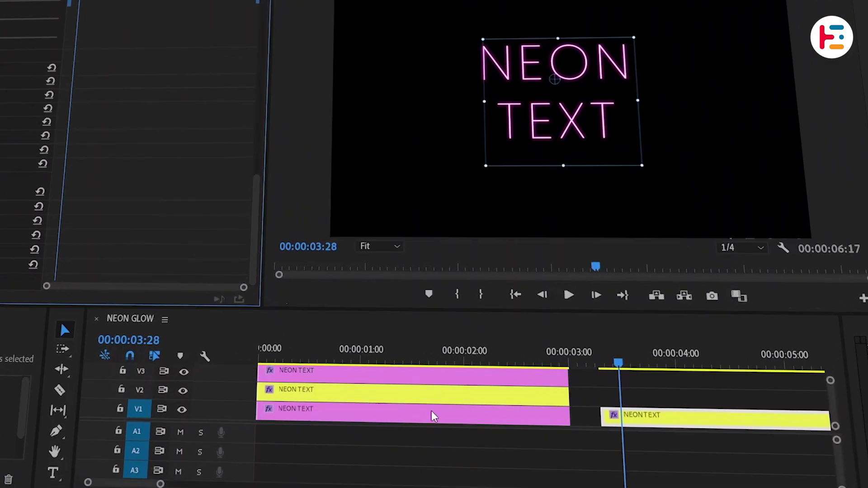
{"action": "scroll", "coordinate": [452, 420], "scroll_direction": "up", "scroll_amount": 2}
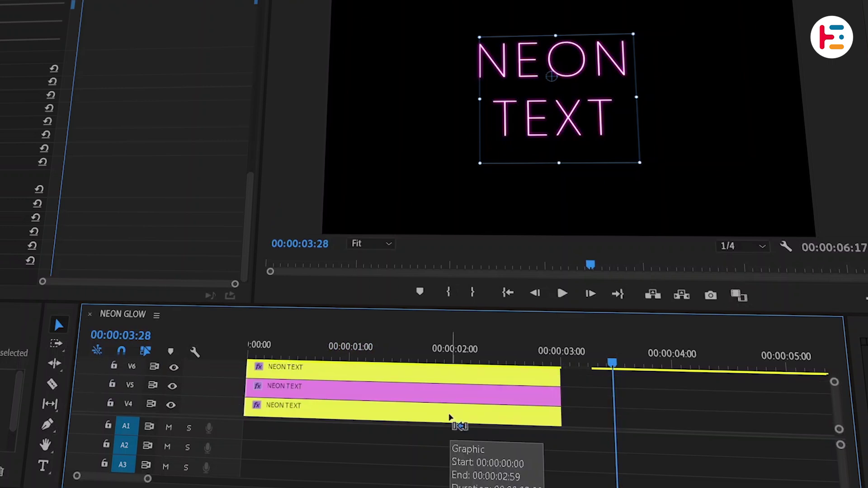
{"action": "scroll", "coordinate": [452, 421], "scroll_direction": "down", "scroll_amount": 2}
{"action": "scroll", "coordinate": [453, 421], "scroll_direction": "right", "scroll_amount": 3}
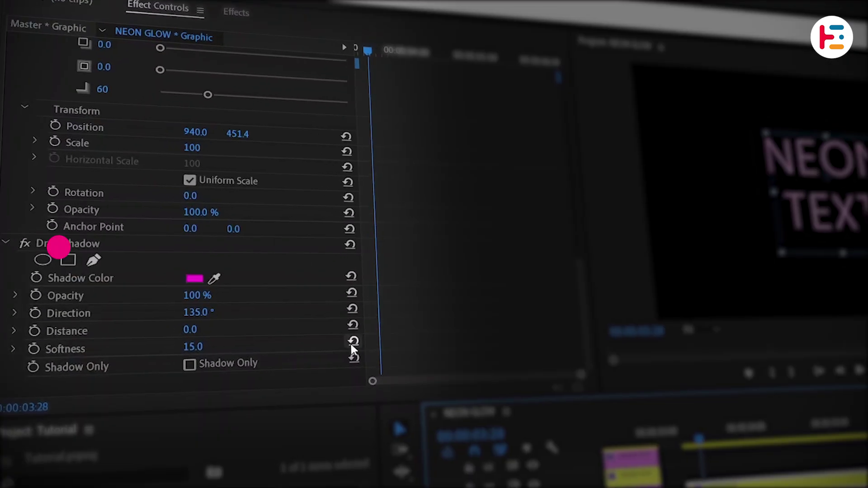
Copy the Drop Shadow effect and paste it five times onto the same title clip
{"action": "left_click", "coordinate": [49, 243]}
{"action": "key", "text": "ctrl+c"}
{"action": "key", "text": "ctrl+v"}
{"action": "key", "text": "ctrl+v"}
{"action": "key", "text": "ctrl+v"}
{"action": "key", "text": "ctrl+v"}
{"action": "key", "text": "ctrl+v"}
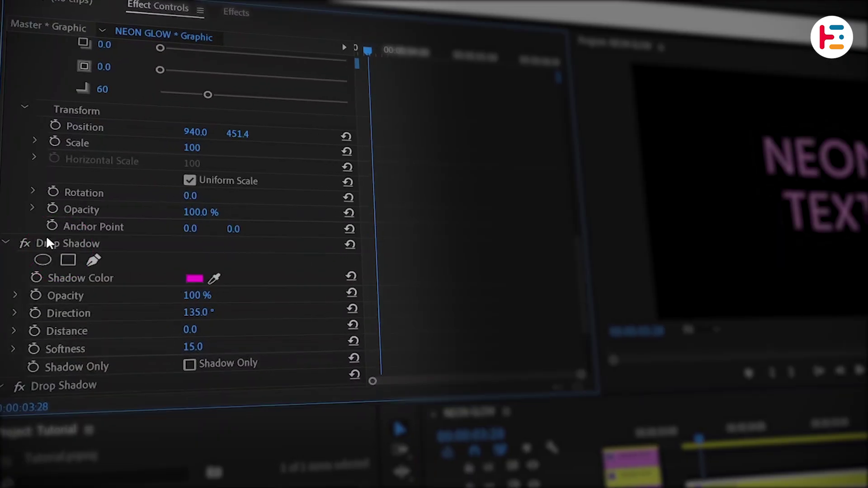
Set increasing softness values on the five Drop Shadow copies, with 30 for the first, 200 for the third, 400 for the fourth and 1000 for the last
{"action": "scroll", "coordinate": [509, 240], "scroll_direction": "down", "scroll_amount": 10}
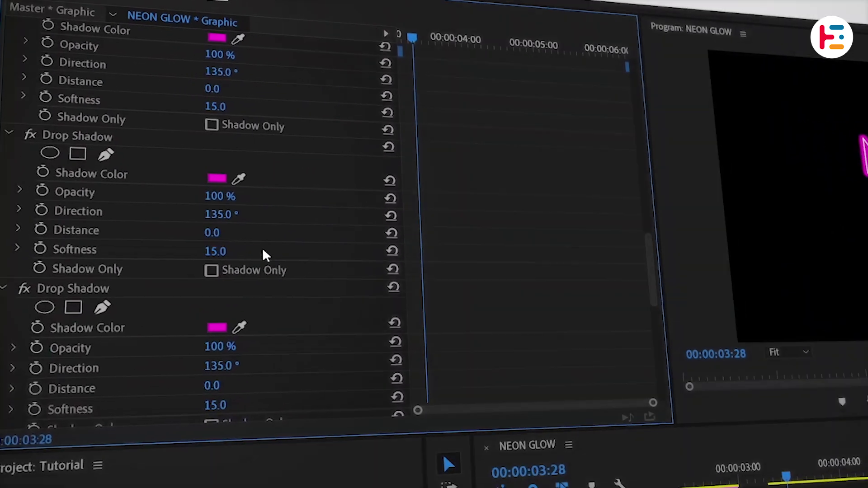
{"action": "left_click", "coordinate": [199, 212]}
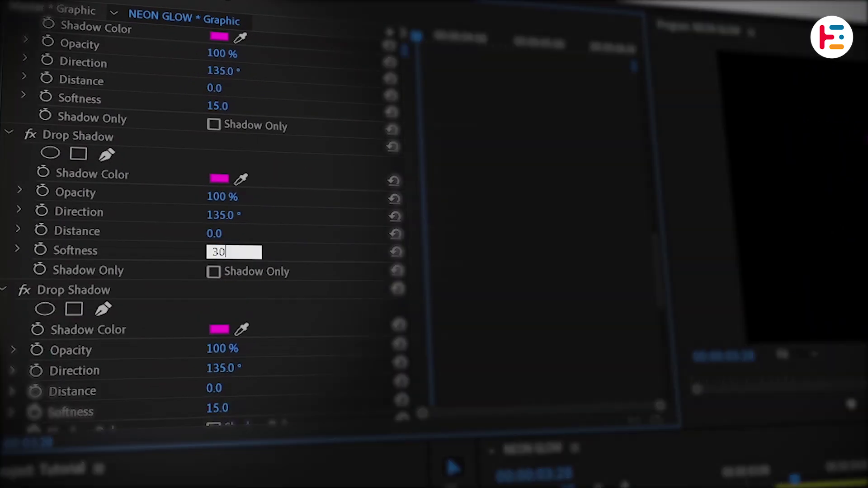
{"action": "scroll", "coordinate": [523, 297], "scroll_direction": "down", "scroll_amount": 3}
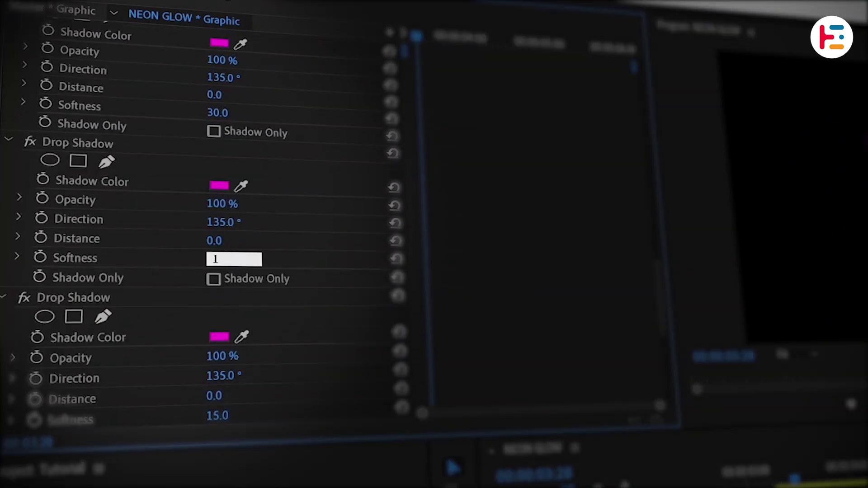
{"action": "scroll", "coordinate": [473, 302], "scroll_direction": "down", "scroll_amount": 5}
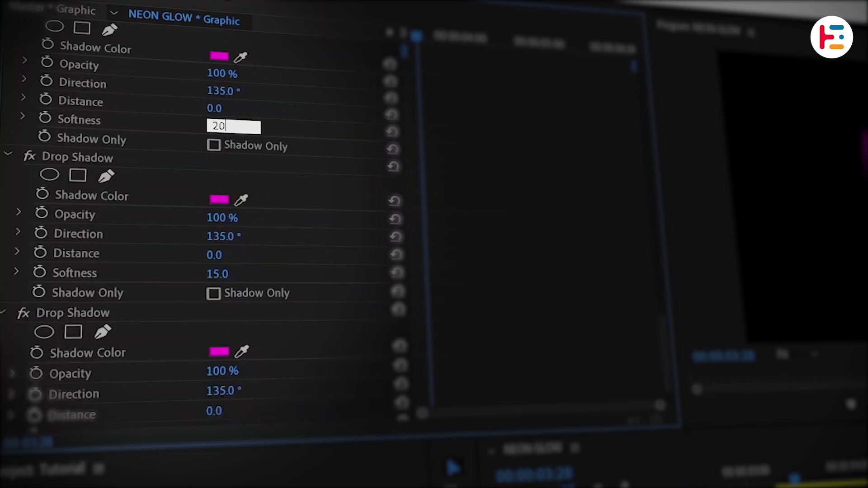
{"action": "scroll", "coordinate": [508, 274], "scroll_direction": "down", "scroll_amount": 3}
{"action": "left_click", "coordinate": [226, 220]}
{"action": "type", "text": "400"}
{"action": "key", "text": "Return"}
{"action": "left_click", "coordinate": [227, 373]}
{"action": "type", "text": "1000"}
{"action": "key", "text": "Return"}
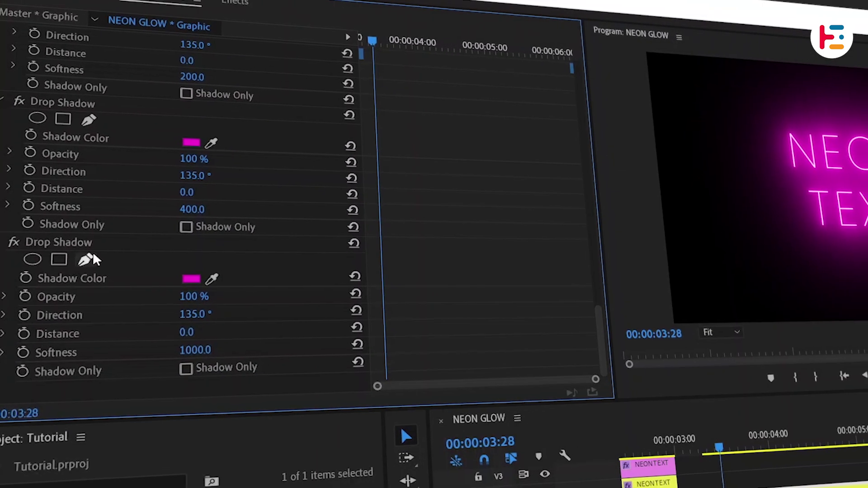
Duplicate the last Drop Shadow effect, the one with a softness of 1000
{"action": "left_click", "coordinate": [94, 258]}
{"action": "key", "text": "ctrl+c"}
{"action": "key", "text": "ctrl+v"}
{"action": "scroll", "coordinate": [70, 246], "scroll_direction": "down", "scroll_amount": 5}
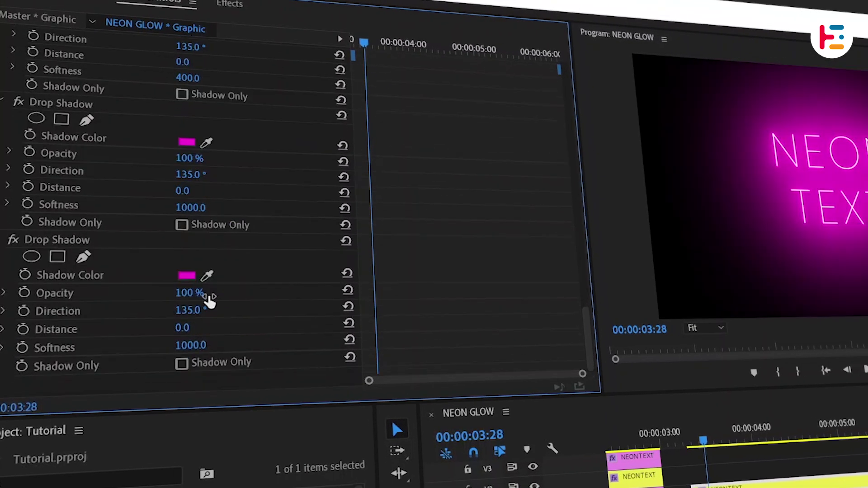
{"action": "left_click", "coordinate": [198, 293]}
{"action": "type", "text": "200"}
{"action": "key", "text": "Return"}
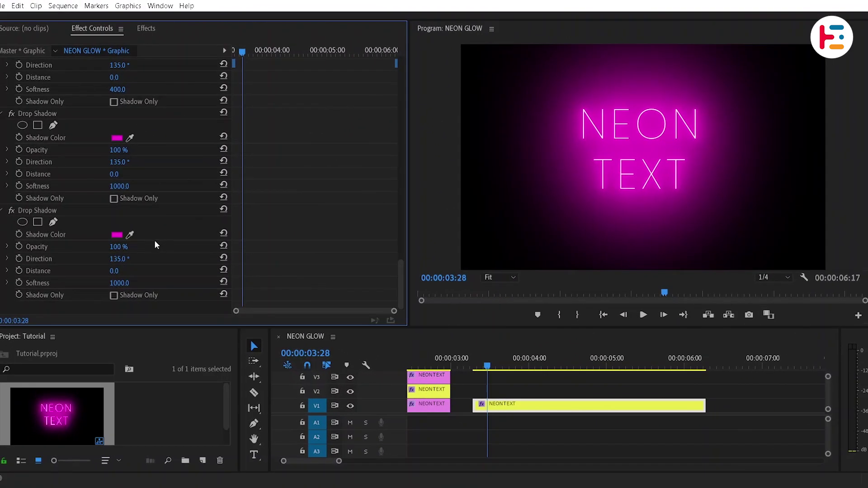
Cut the start of the yellow V1 title clip into short segments, beginning at 00:00:03:19 and advancing two frames per cut
{"action": "left_click_drag", "start_coordinate": [487, 365], "coordinate": [477, 366]}
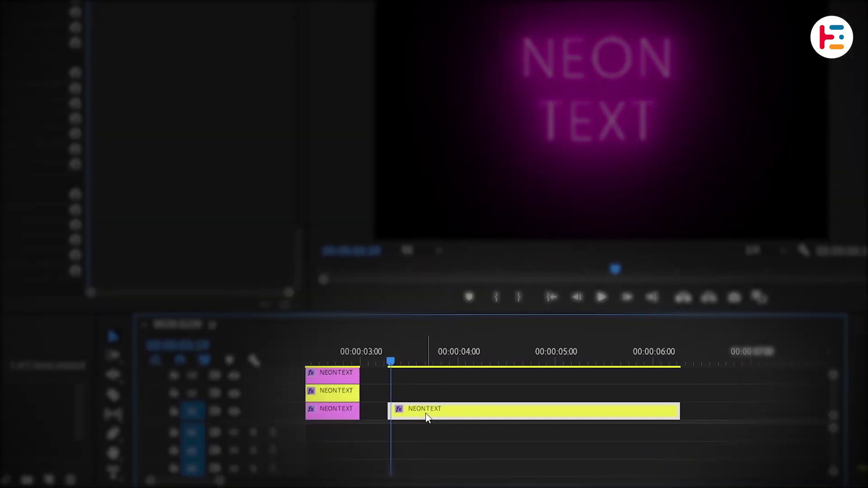
{"action": "key", "text": "ctrl+k"}
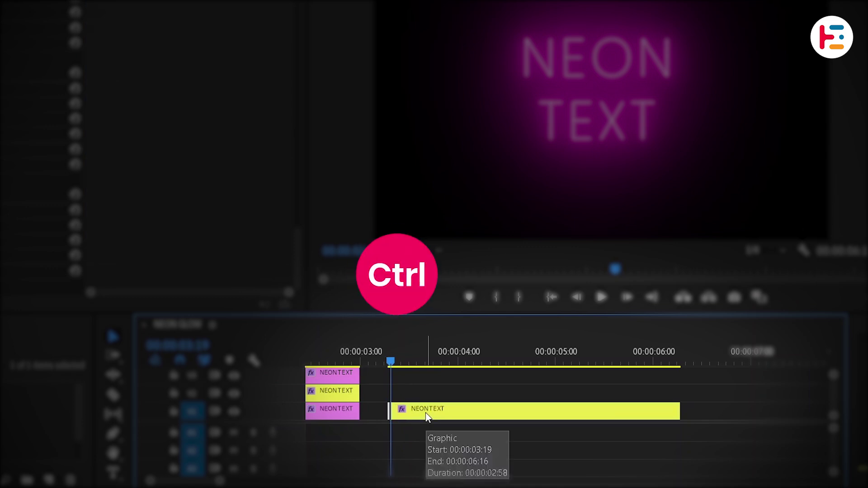
{"action": "key", "text": "equal"}
{"action": "key", "text": "equal"}
{"action": "key", "text": "equal"}
{"action": "key", "text": "ctrl+k"}
{"action": "key", "text": "Right"}
{"action": "key", "text": "Right"}
{"action": "key", "text": "ctrl+k"}
{"action": "key", "text": "Right"}
{"action": "key", "text": "Right"}
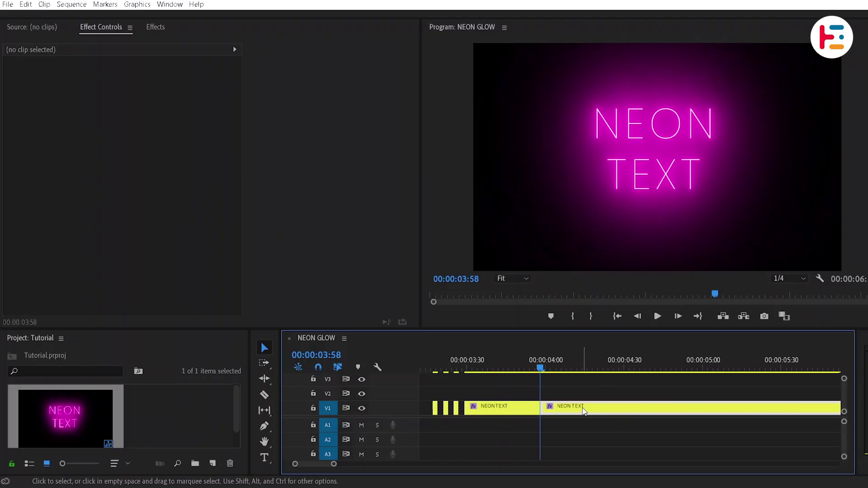
Move the long remaining NEON TEXT segment on V1 later in the timeline, leaving a gap after the preceding short segment
{"action": "left_click_drag", "start_coordinate": [583, 412], "coordinate": [636, 414]}
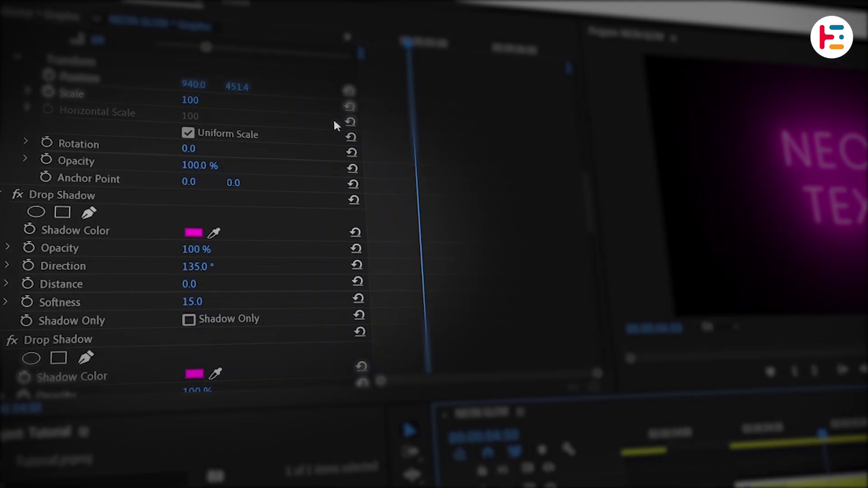
Turn on Shadow Color keyframing for every Drop Shadow effect on the long NEON TEXT segment, all at the same playhead time
{"action": "left_click", "coordinate": [29, 231]}
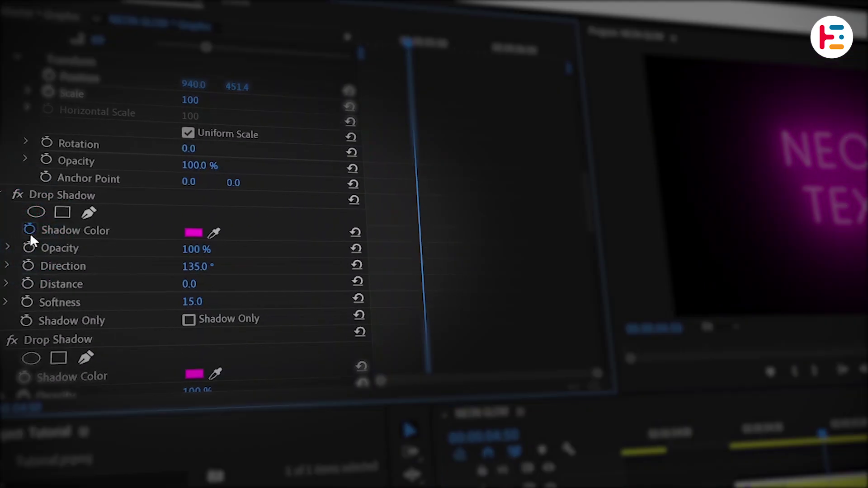
{"action": "left_click", "coordinate": [24, 377]}
{"action": "scroll", "coordinate": [29, 387], "scroll_direction": "down", "scroll_amount": 5}
{"action": "scroll", "coordinate": [29, 385], "scroll_direction": "down", "scroll_amount": 1}
{"action": "left_click", "coordinate": [28, 278]}
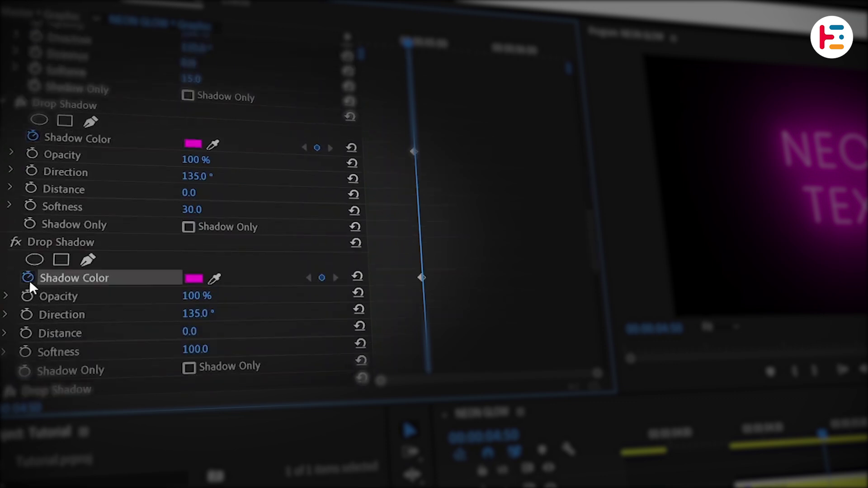
{"action": "scroll", "coordinate": [29, 280], "scroll_direction": "down", "scroll_amount": 6}
{"action": "left_click", "coordinate": [31, 184]}
{"action": "scroll", "coordinate": [30, 190], "scroll_direction": "down", "scroll_amount": 3}
{"action": "scroll", "coordinate": [28, 210], "scroll_direction": "down", "scroll_amount": 3}
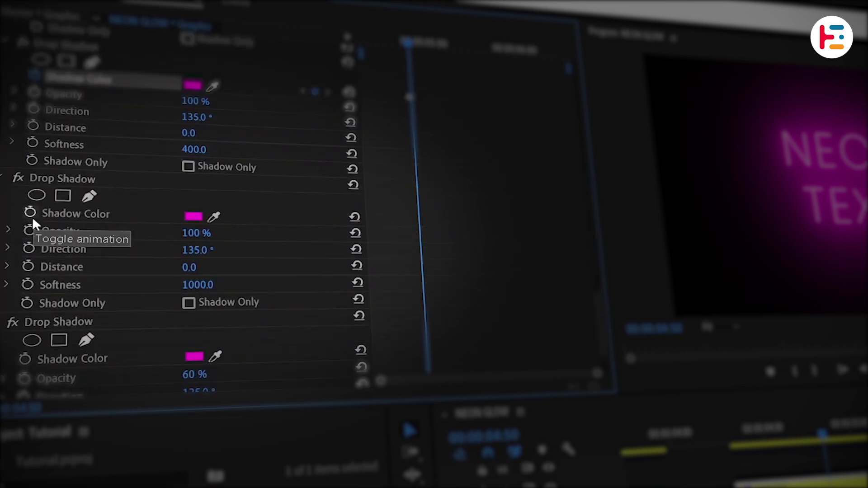
{"action": "left_click", "coordinate": [32, 216]}
{"action": "scroll", "coordinate": [32, 216], "scroll_direction": "down", "scroll_amount": 2}
{"action": "left_click", "coordinate": [28, 273]}
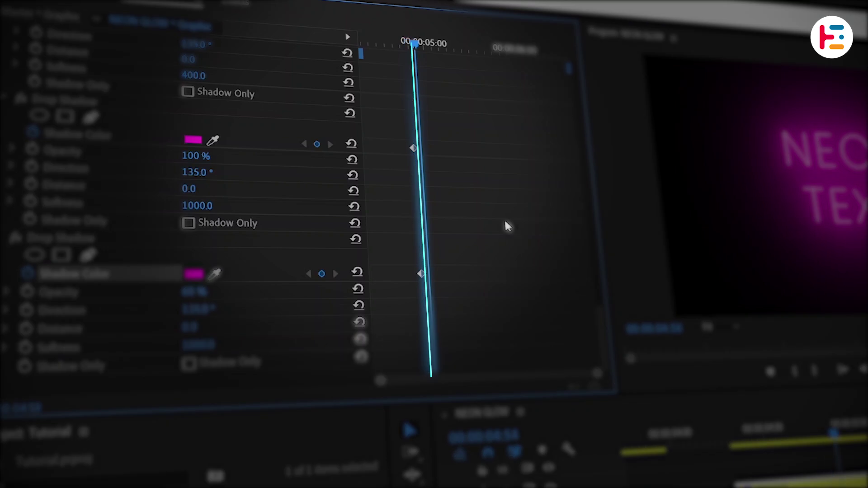
At 00:00:05:21, change the Shadow Color of the last Drop Shadow, the one with 60% opacity, to cyan
{"action": "left_click", "coordinate": [193, 273]}
{"action": "left_click", "coordinate": [699, 325]}
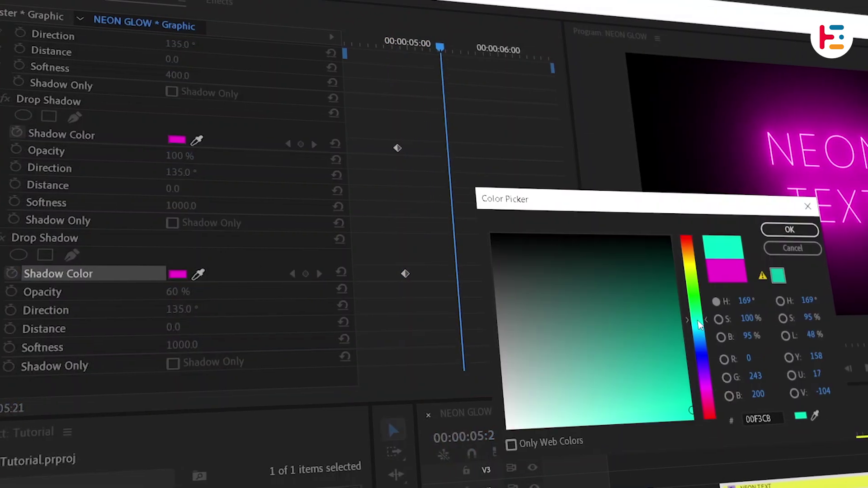
{"action": "left_click", "coordinate": [790, 229]}
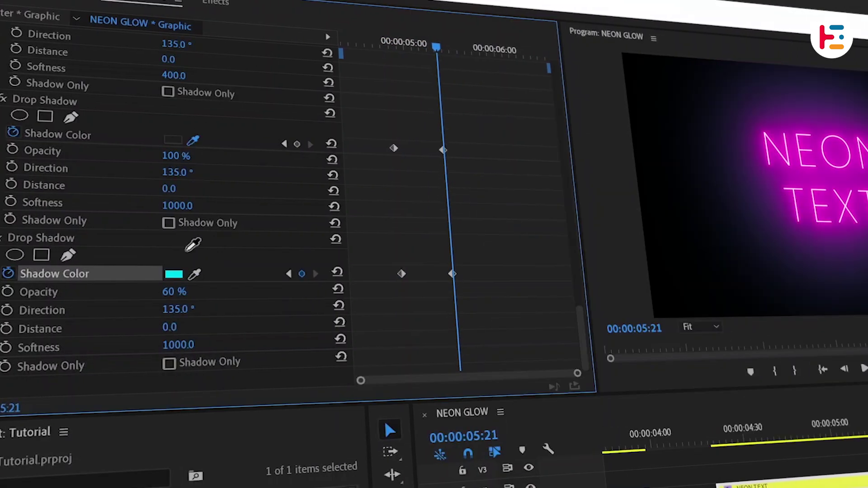
Sample the cyan colour from the finished swatches for the Shadow Color of each remaining Drop Shadow effect at 00:00:05:21
{"action": "left_click", "coordinate": [176, 271]}
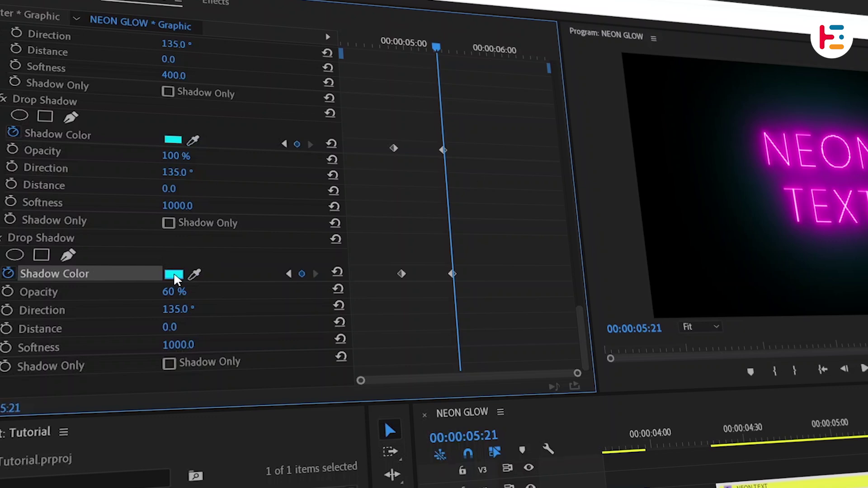
{"action": "scroll", "coordinate": [479, 180], "scroll_direction": "up", "scroll_amount": 4}
{"action": "left_click", "coordinate": [195, 165]}
{"action": "left_click", "coordinate": [173, 299]}
{"action": "scroll", "coordinate": [181, 271], "scroll_direction": "up", "scroll_amount": 3}
{"action": "left_click", "coordinate": [194, 144]}
{"action": "left_click", "coordinate": [176, 277]}
{"action": "scroll", "coordinate": [181, 271], "scroll_direction": "up", "scroll_amount": 3}
{"action": "left_click", "coordinate": [194, 149]}
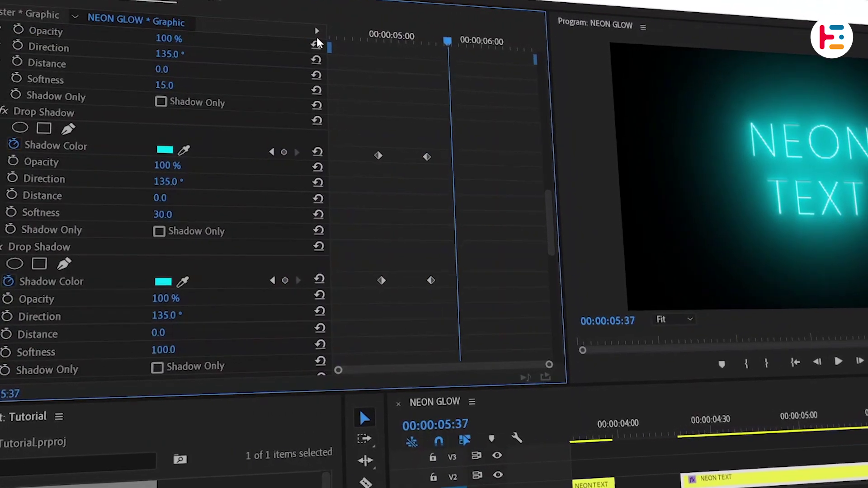
Duplicate the cyan Shadow Color keyframes of all the Drop Shadow effects at a later time so the colour holds
{"action": "left_click_drag", "start_coordinate": [465, 56], "coordinate": [565, 486]}
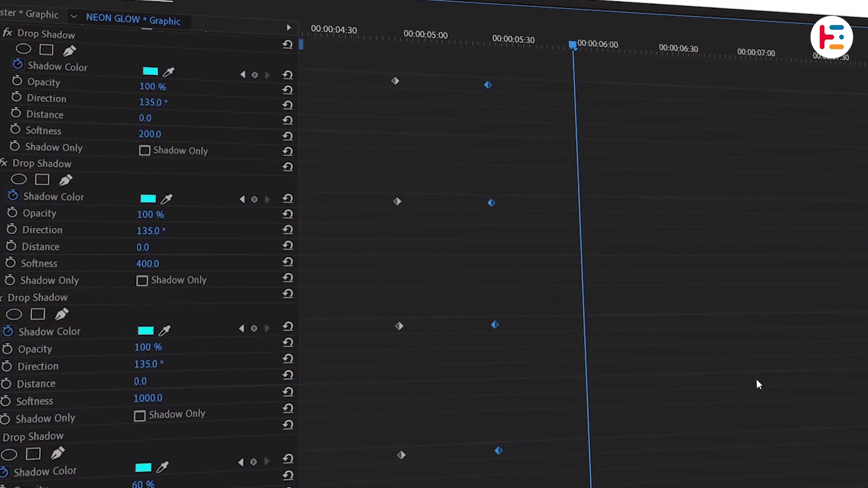
{"action": "scroll", "coordinate": [724, 326], "scroll_direction": "up", "scroll_amount": 10}
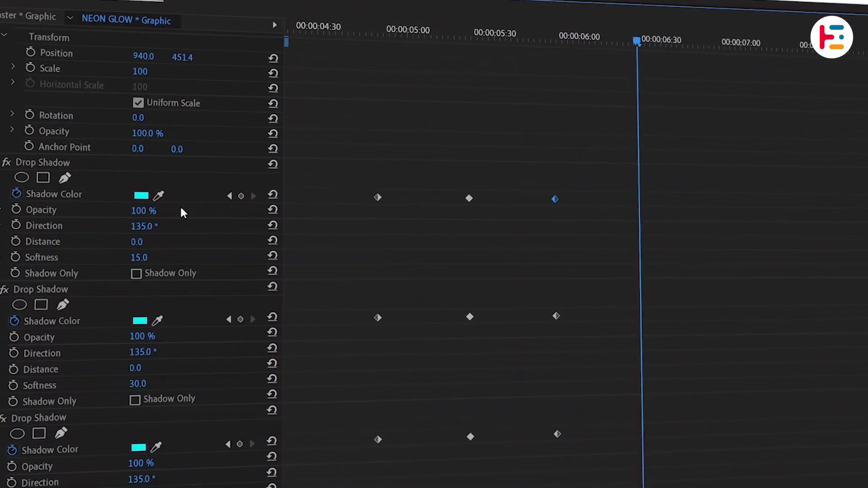
At 00:00:06:21, set the first Drop Shadow's Shadow Color to orange F3A500 and sample it for the other Drop Shadow effects
{"action": "left_click", "coordinate": [143, 197]}
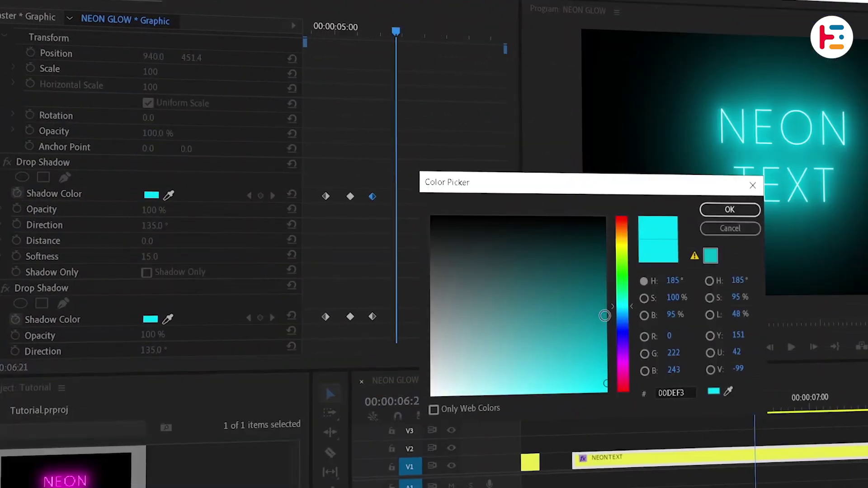
{"action": "left_click_drag", "start_coordinate": [622, 241], "coordinate": [622, 236]}
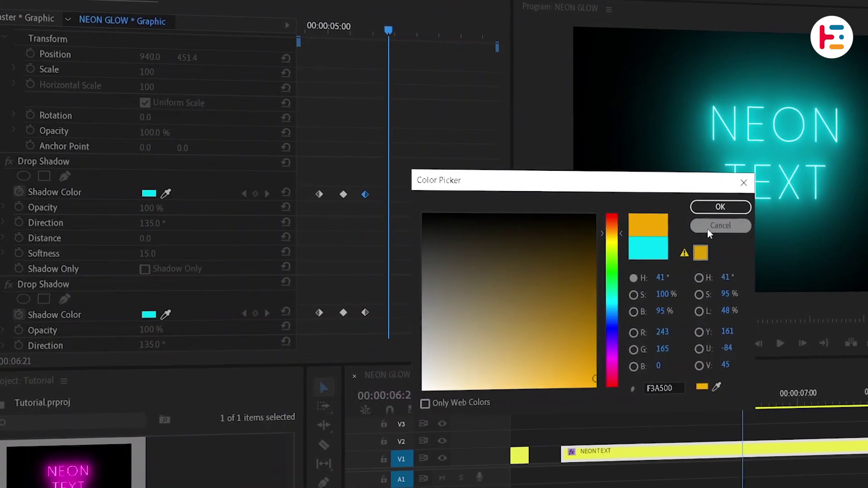
{"action": "left_click", "coordinate": [730, 210]}
{"action": "left_click", "coordinate": [169, 195]}
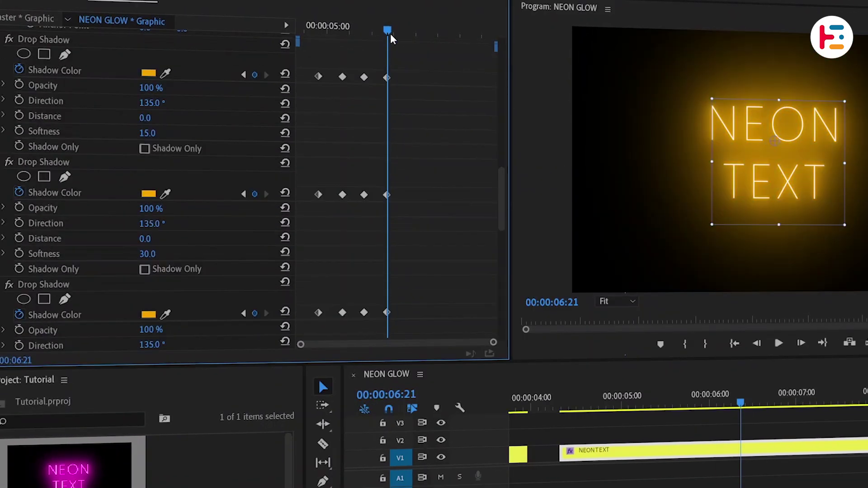